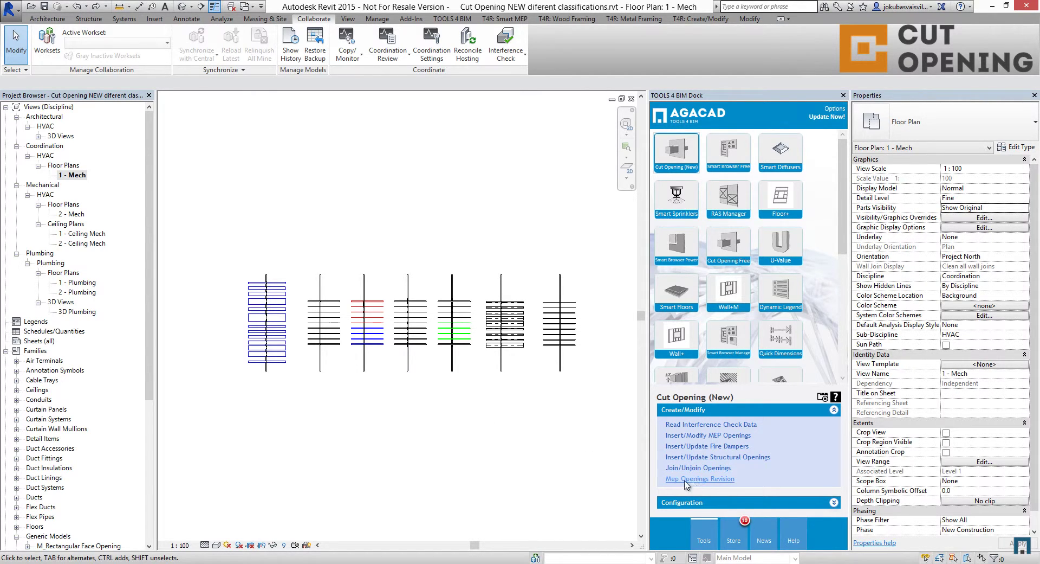
- Move the horizontal pipe crossing the middle wall upward with MV, clear of its opening and the other pipes
scroll(233, 274, up, 5)
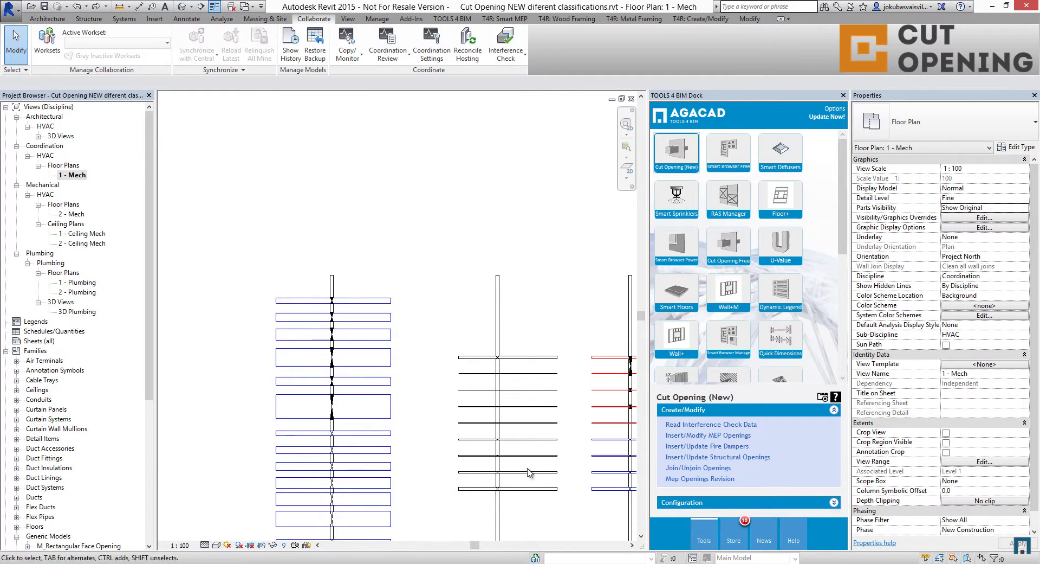
scroll(340, 362, down, 4)
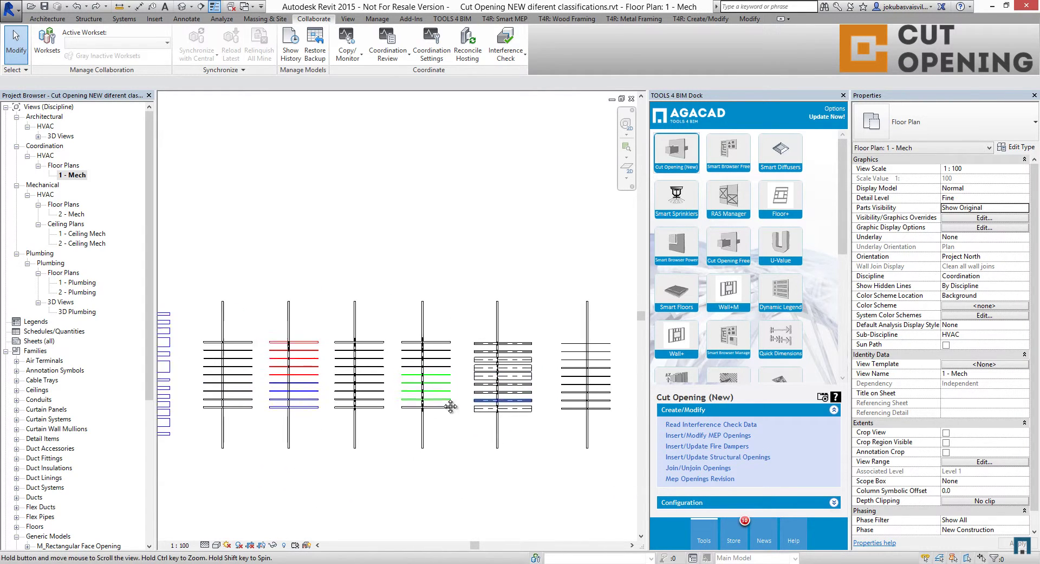
middle_drag(594, 389, 467, 390)
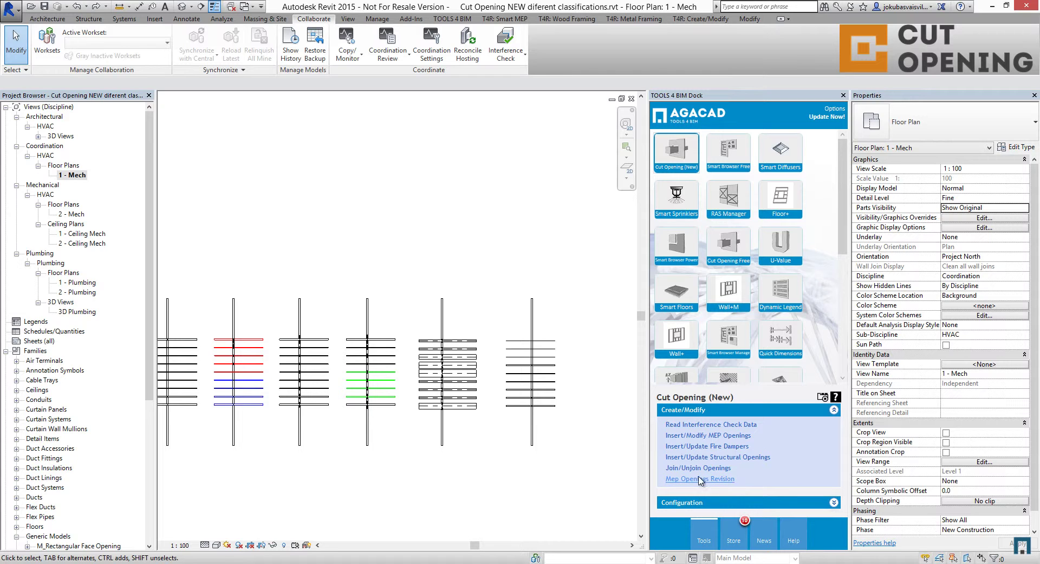
scroll(462, 478, down, 2)
middle_drag(380, 396, 418, 414)
scroll(417, 414, up, 3)
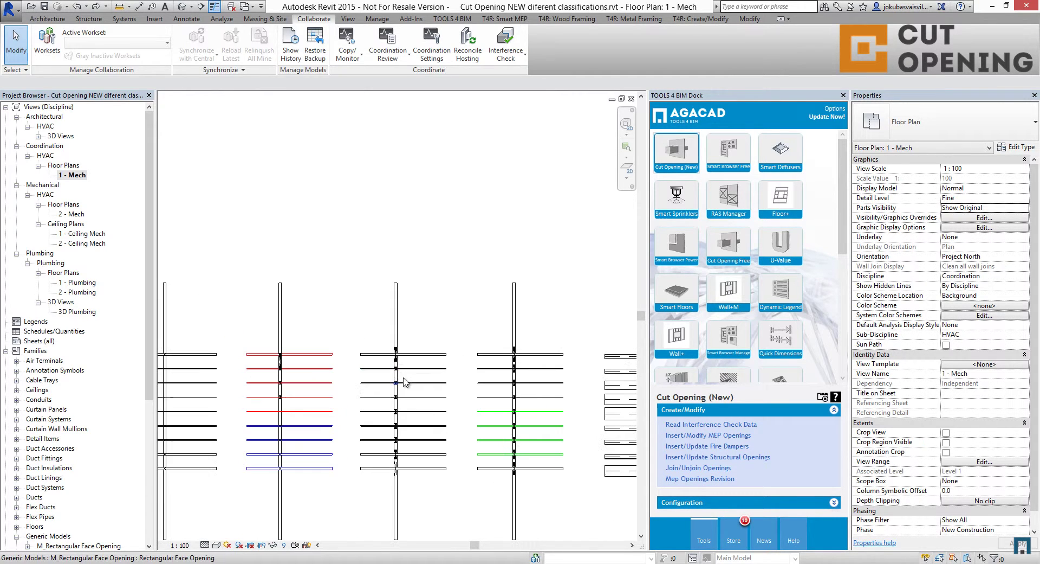
click(418, 355)
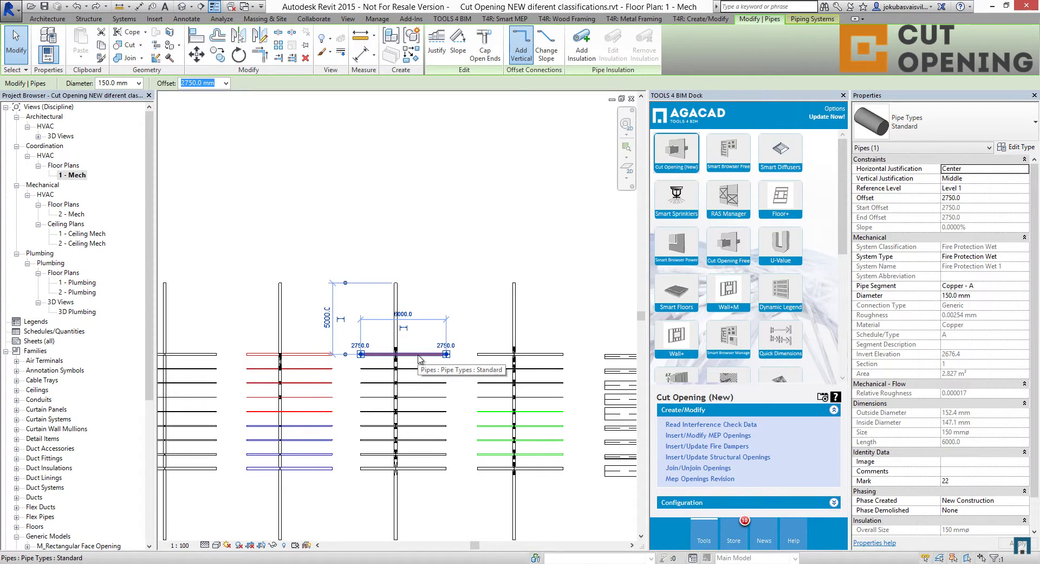
key(m)
key(v)
click(420, 352)
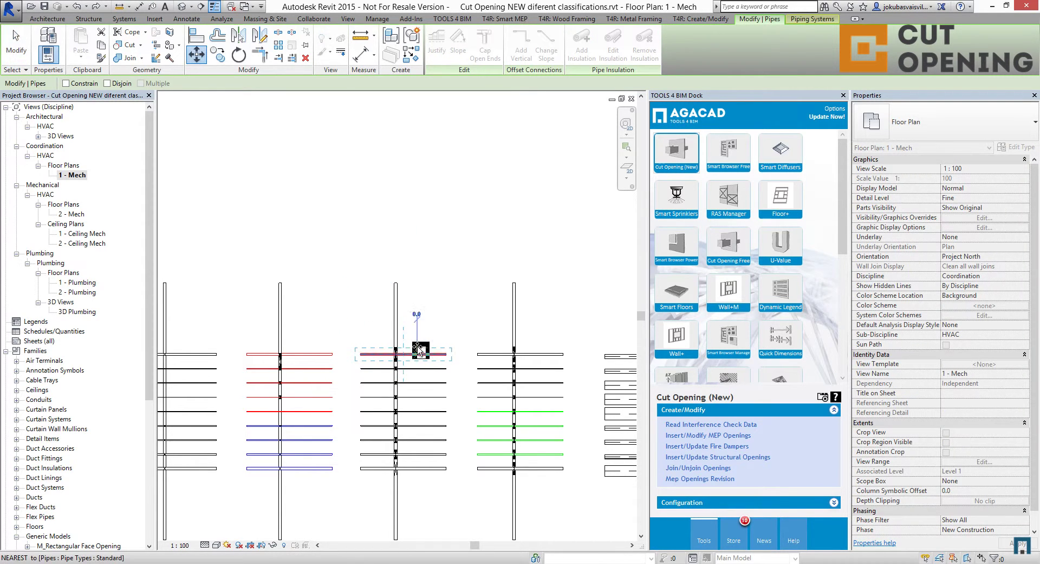
click(420, 316)
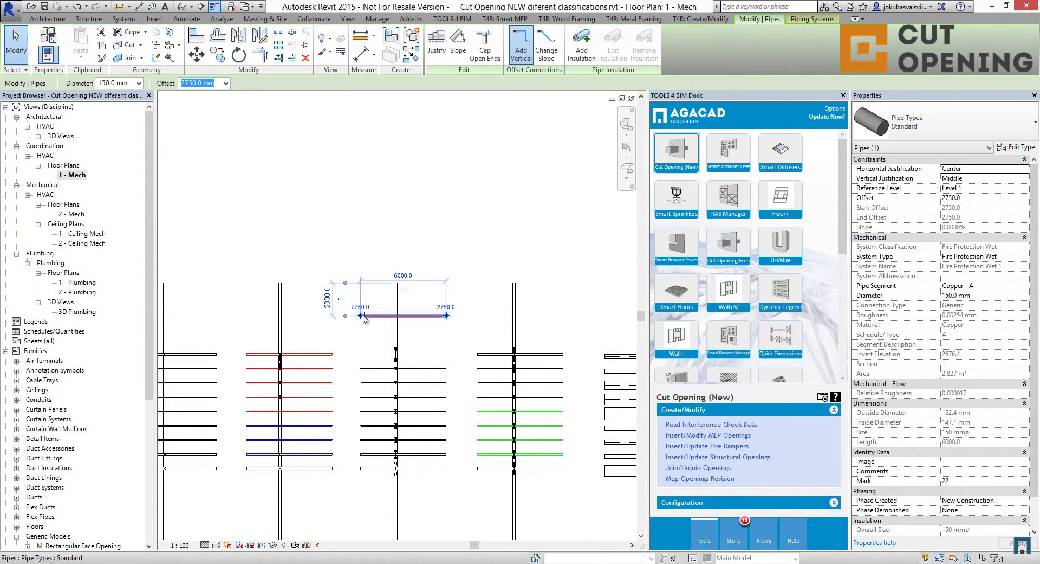
key(Escape)
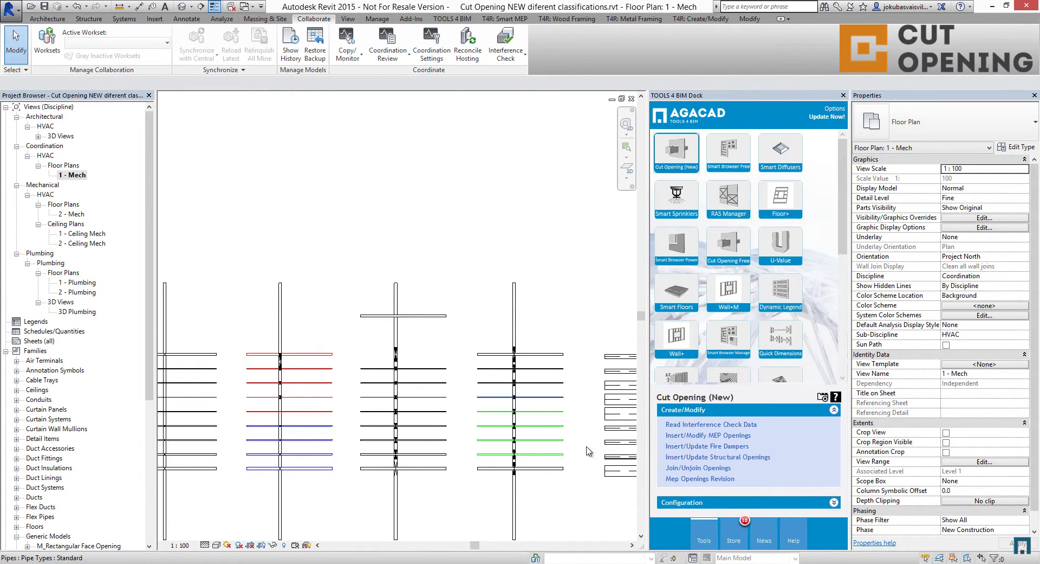
- Apply the Change Position group in Mep Openings Revision so the opening follows the moved pipe (1/1)
click(687, 479)
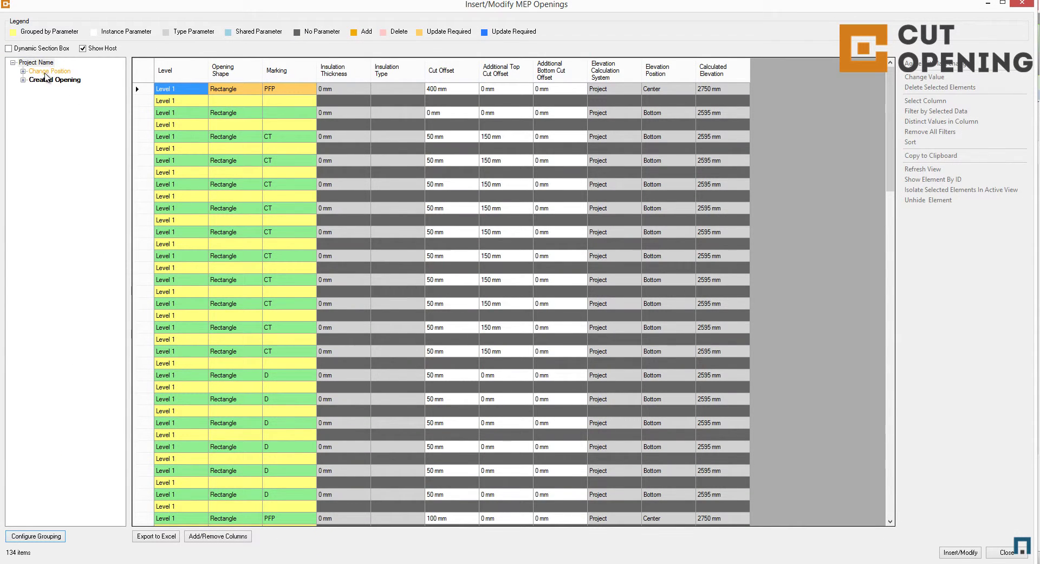
click(47, 71)
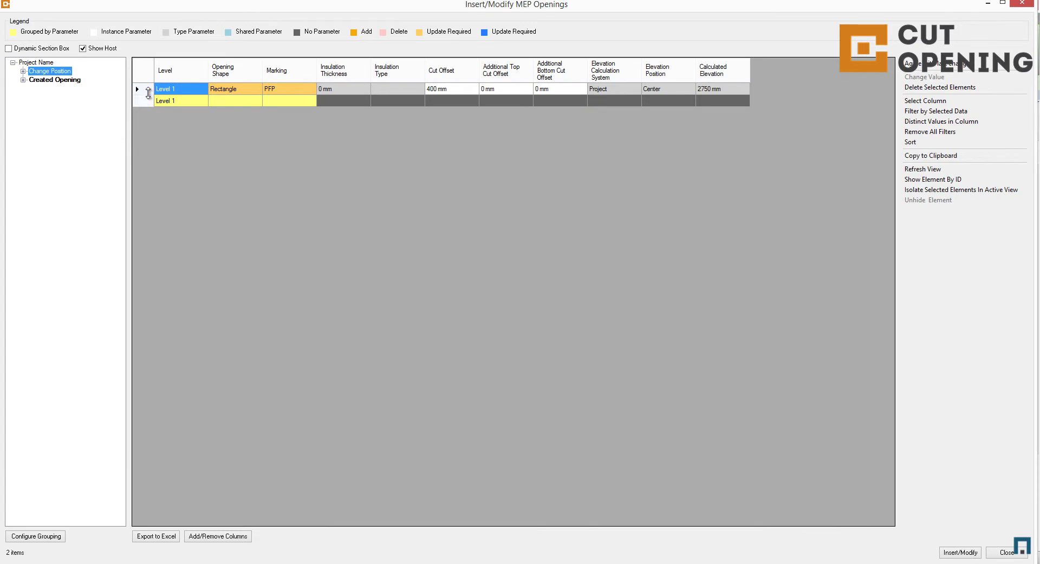
drag(146, 94, 147, 108)
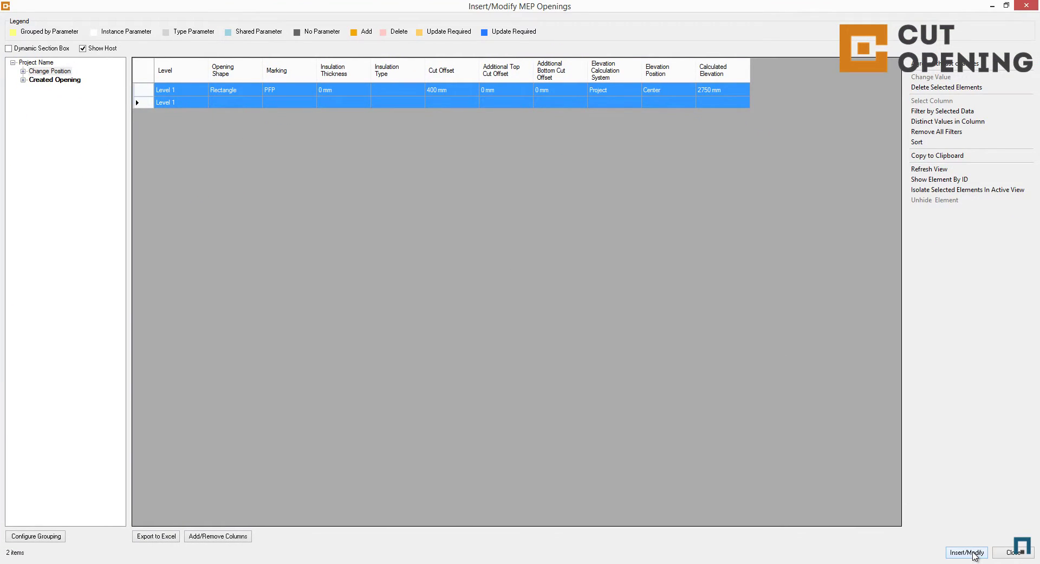
click(974, 553)
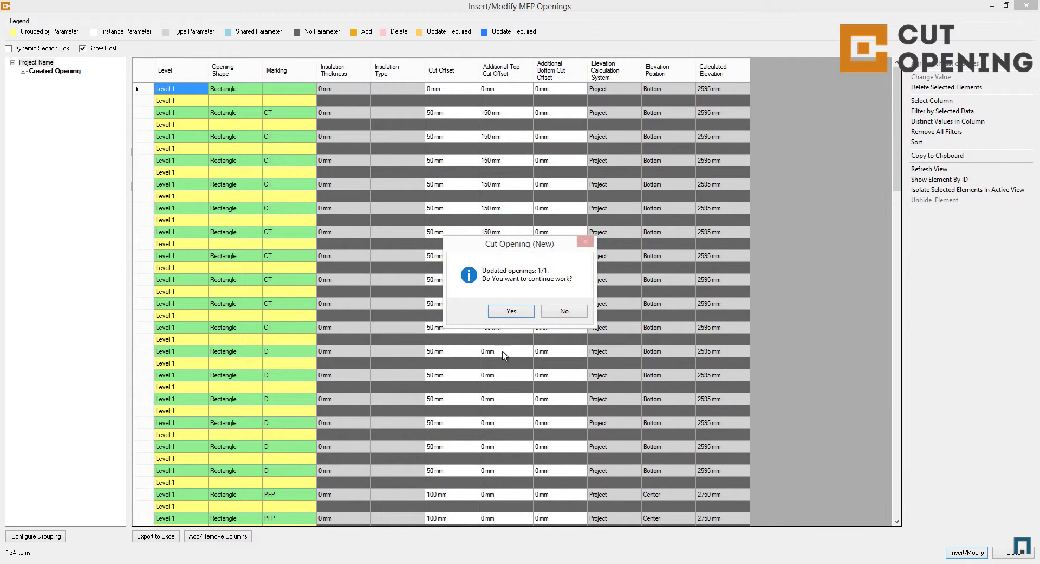
click(564, 310)
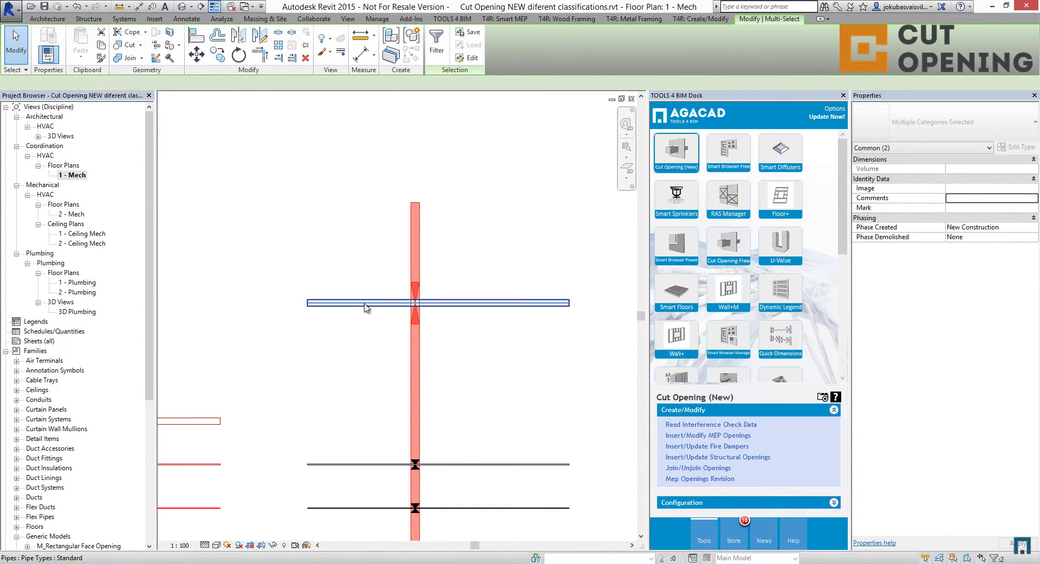
- Delete the relocated horizontal pipe, leaving its opening empty in the wall
click(365, 307)
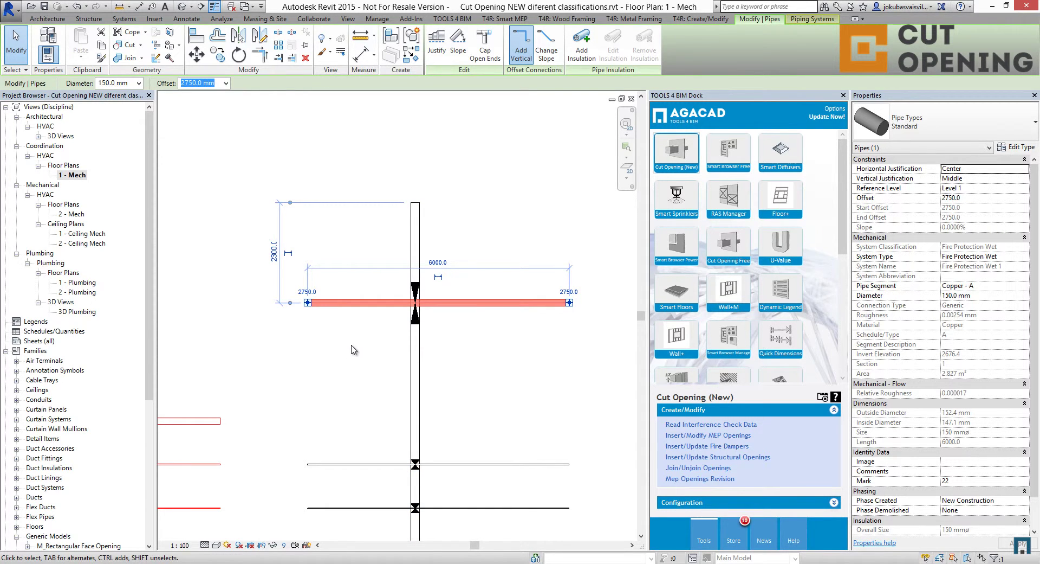
click(350, 376)
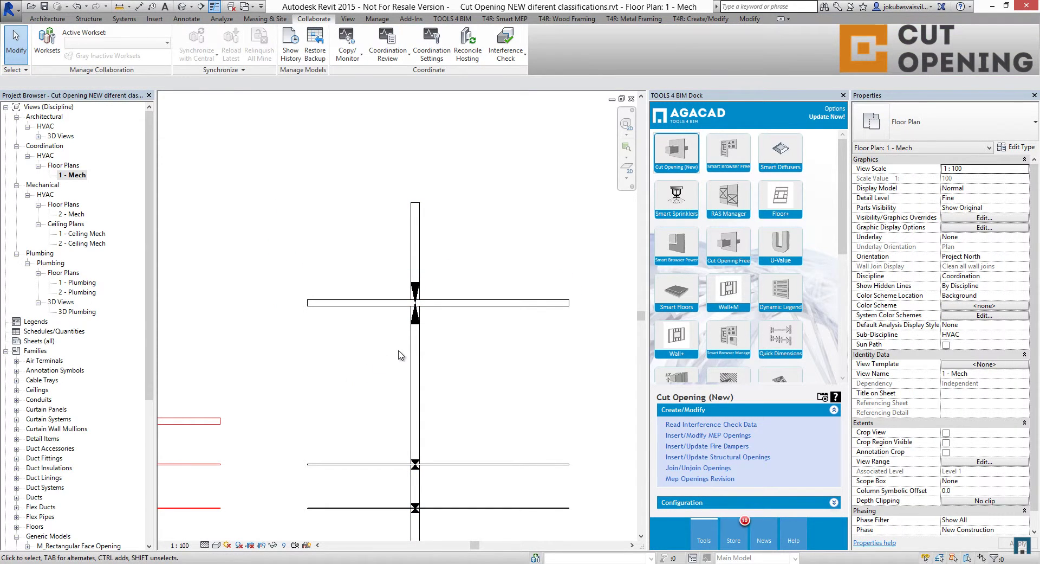
click(484, 304)
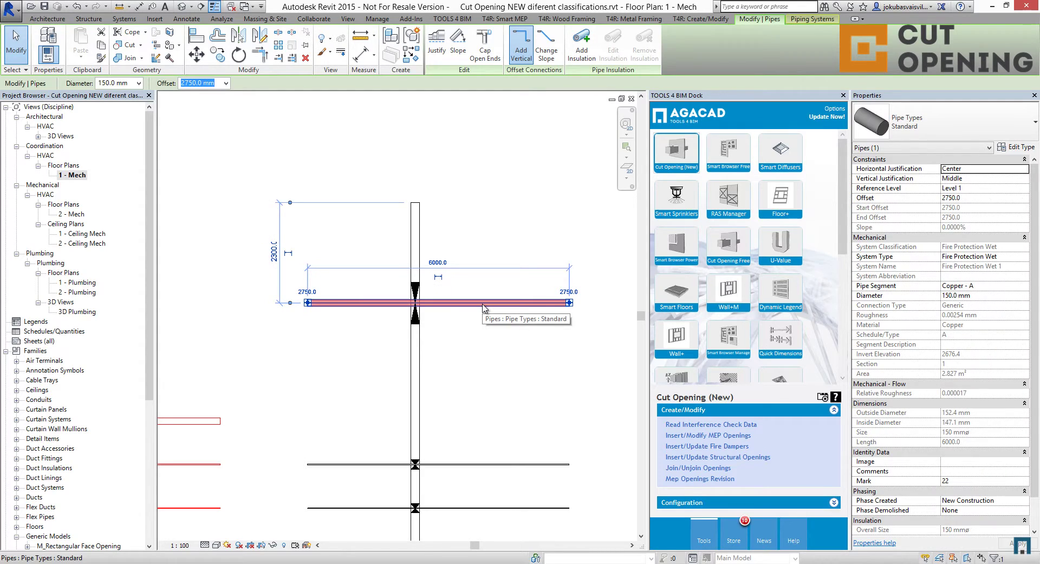
key(Escape)
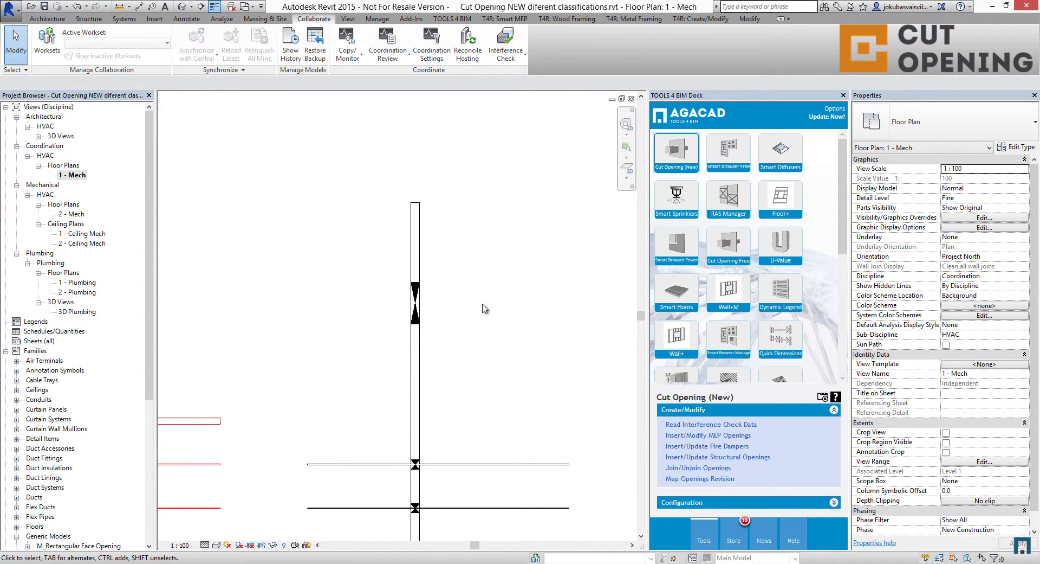
- Apply the Delete group in Mep Openings Revision to remove the pipeless opening
click(683, 480)
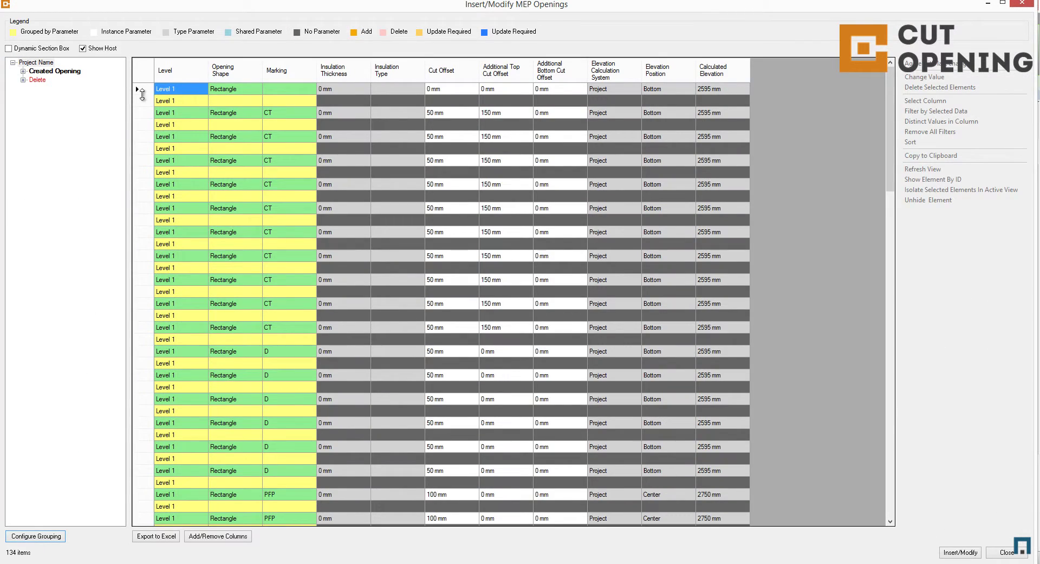
click(37, 80)
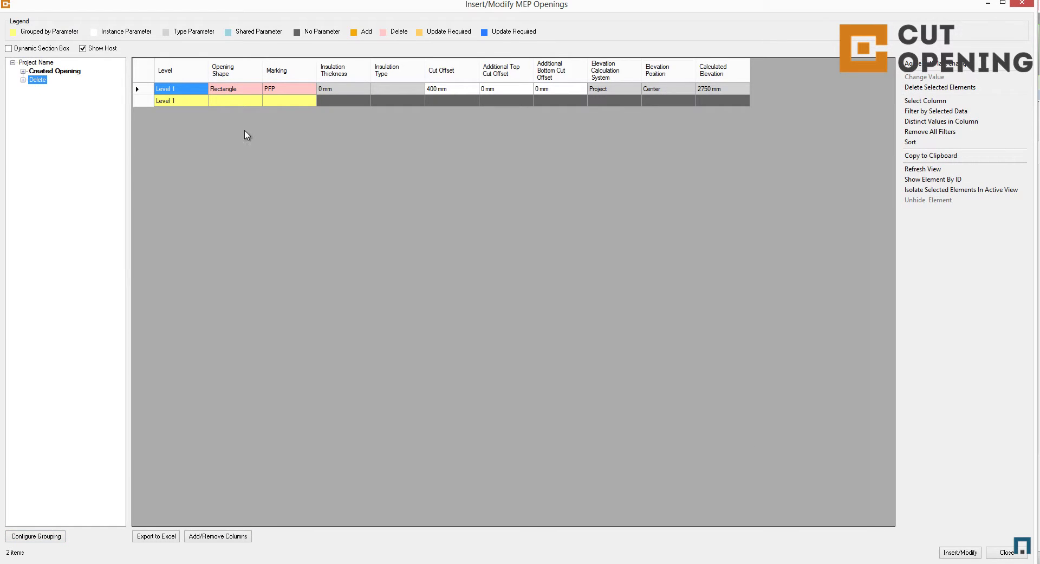
click(954, 554)
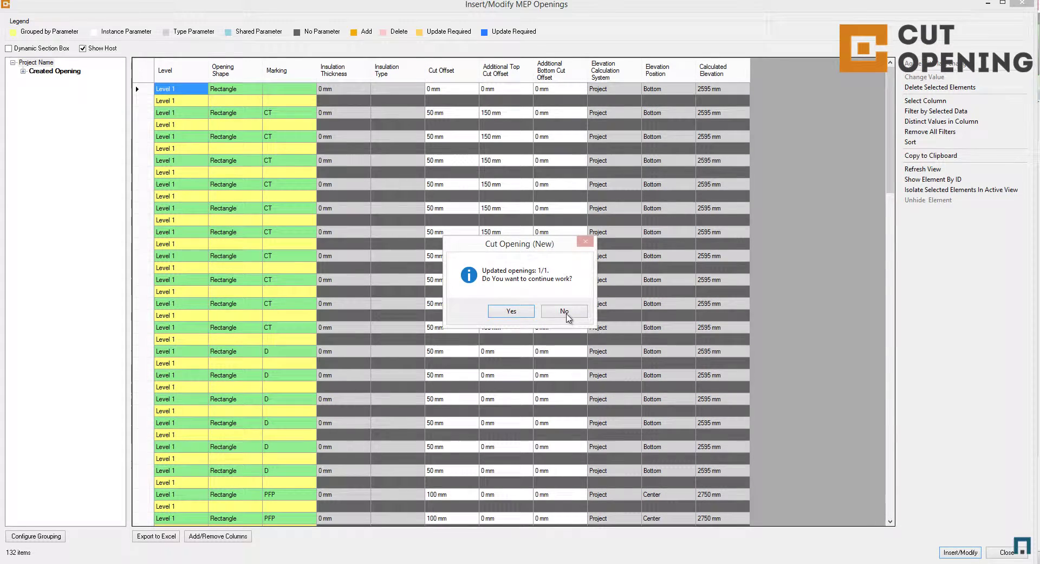
click(565, 312)
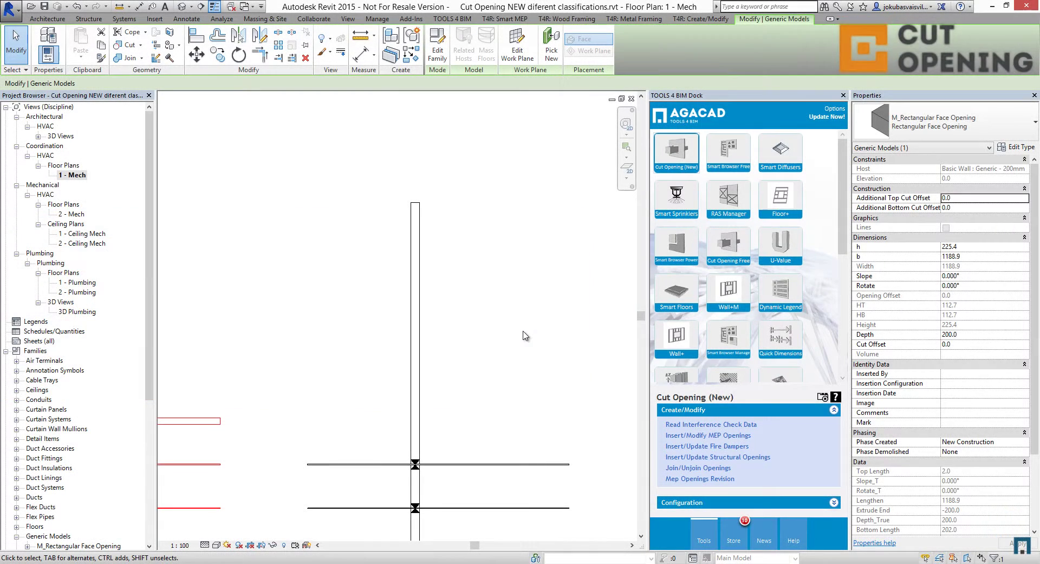
scroll(525, 335, down, 4)
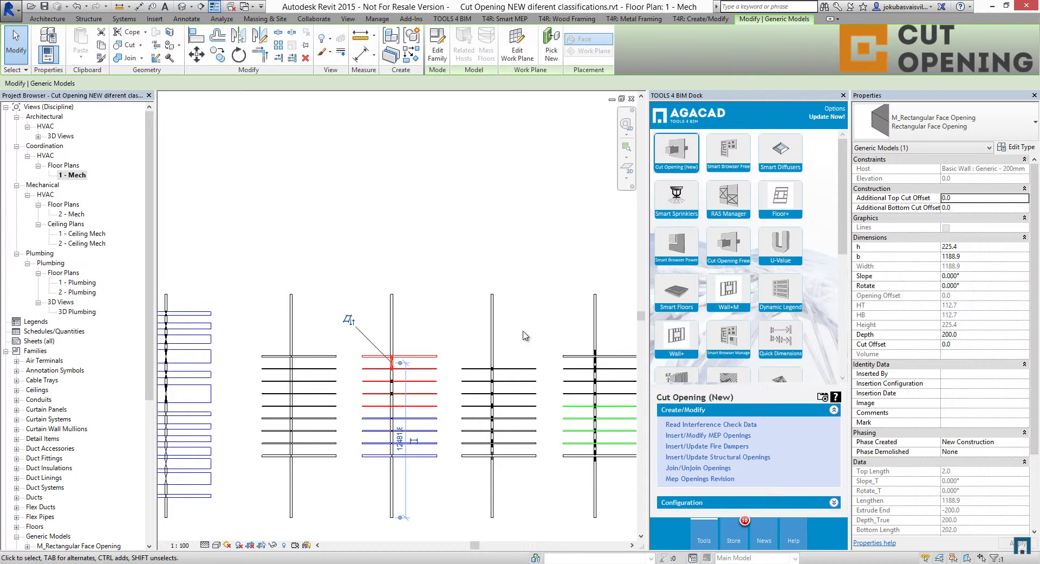
key(Escape)
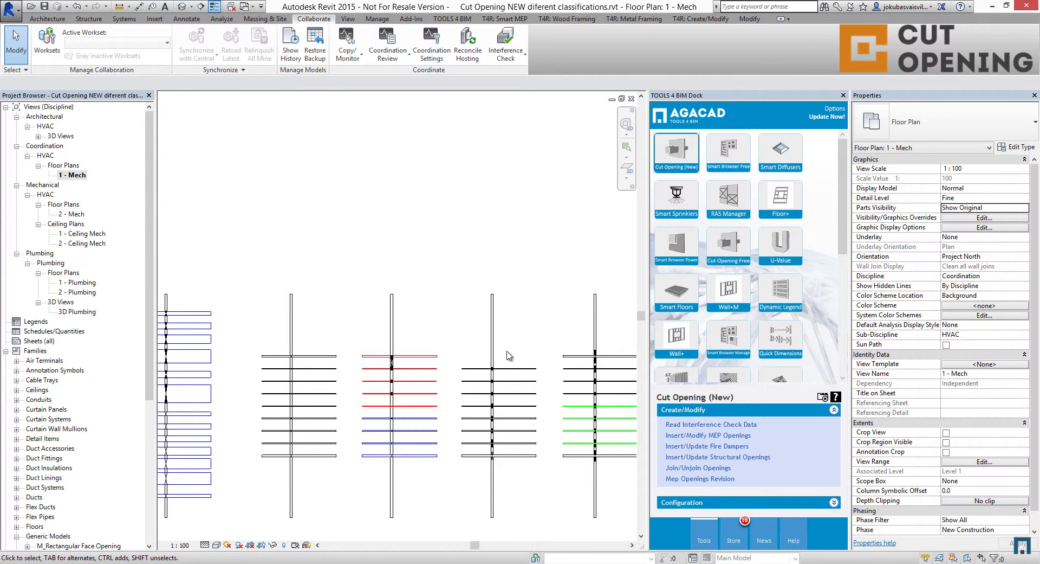
- Join two neighbouring fire-damper openings into one and switch to the default 3D view
scroll(511, 379, up, 5)
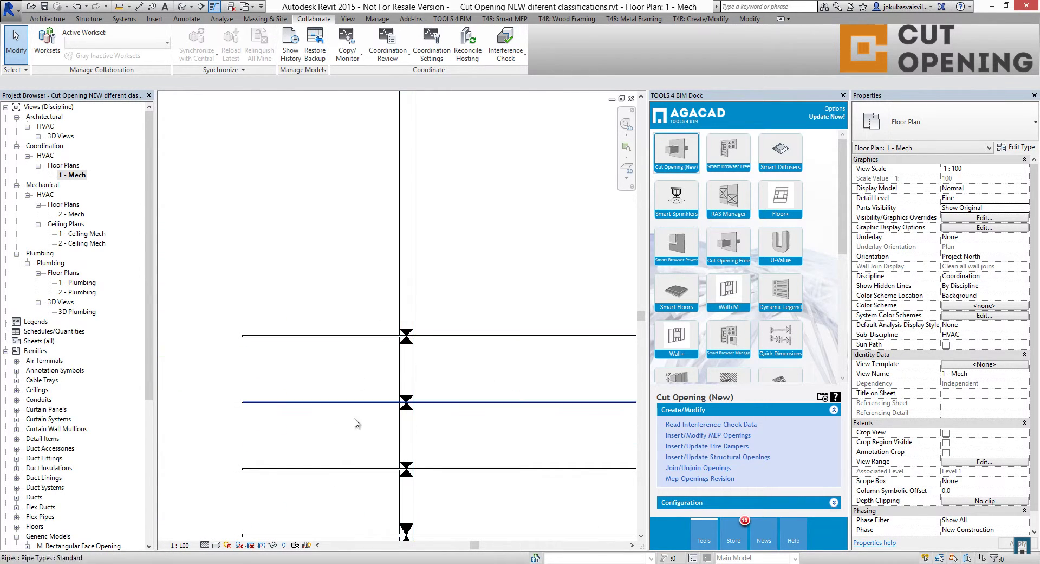
middle_drag(455, 329, 458, 310)
scroll(476, 242, up, 2)
click(399, 253)
drag(448, 348, 466, 374)
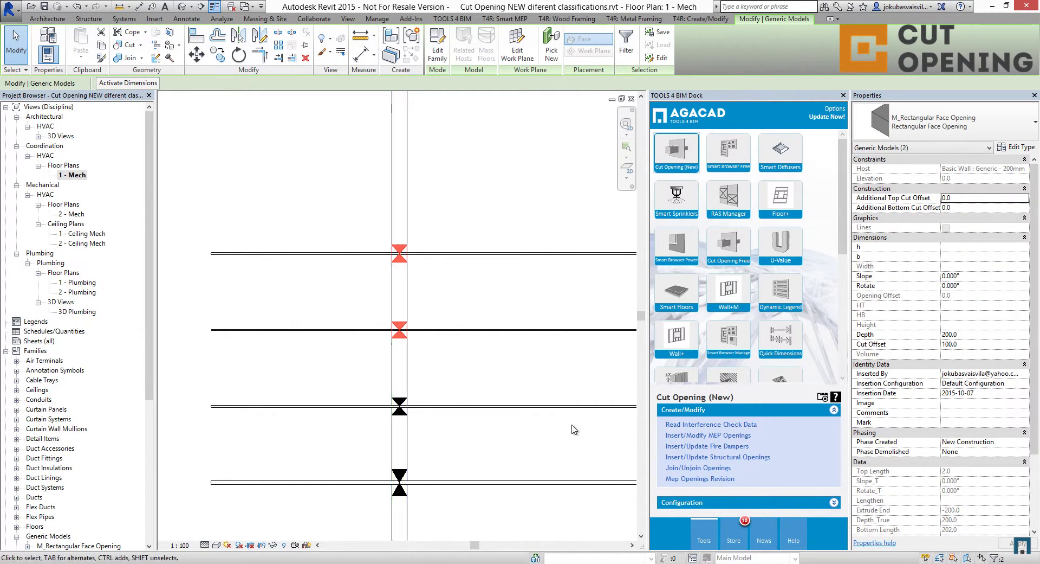
click(711, 475)
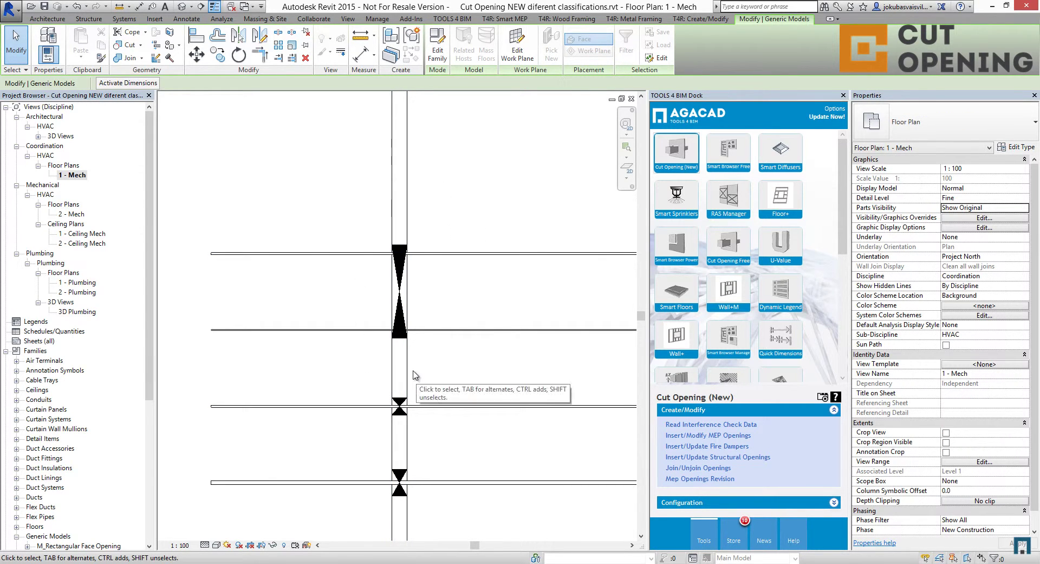
click(186, 8)
- Unjoin the long opening across the ducts into separate duct openings via Mep Openings Revision
scroll(379, 242, up, 8)
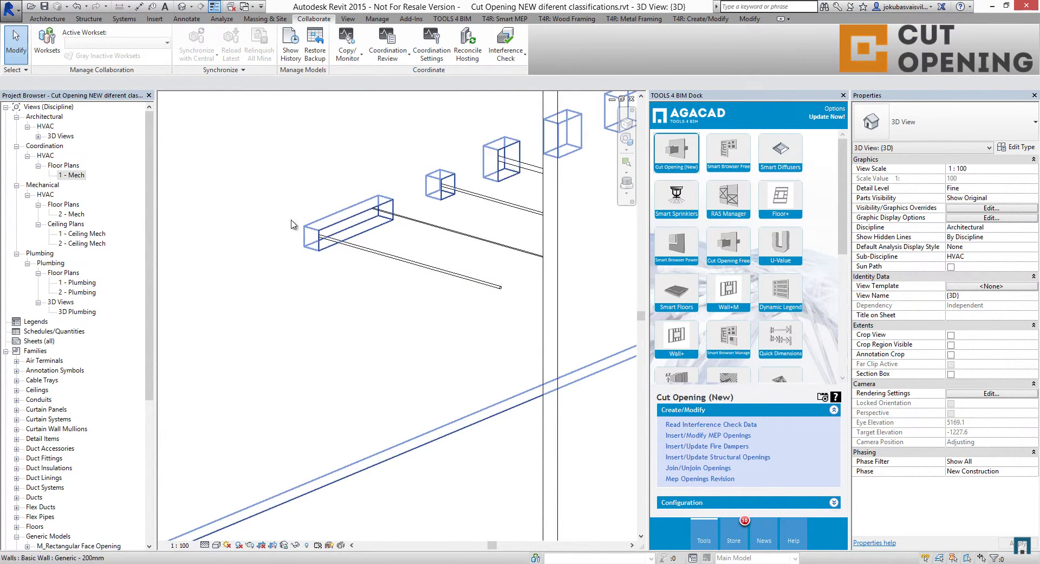
click(378, 229)
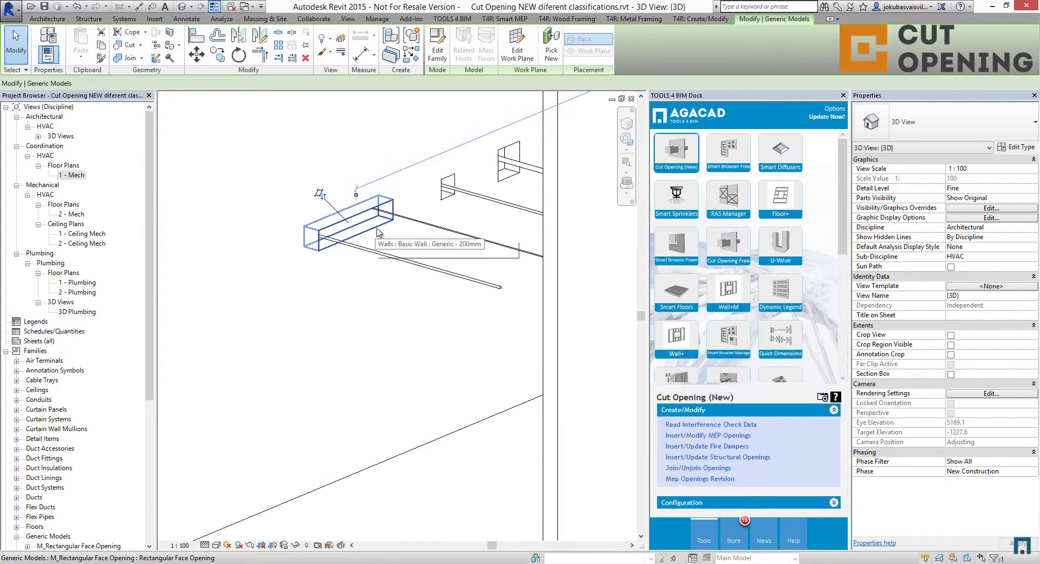
ctrl+click(448, 183)
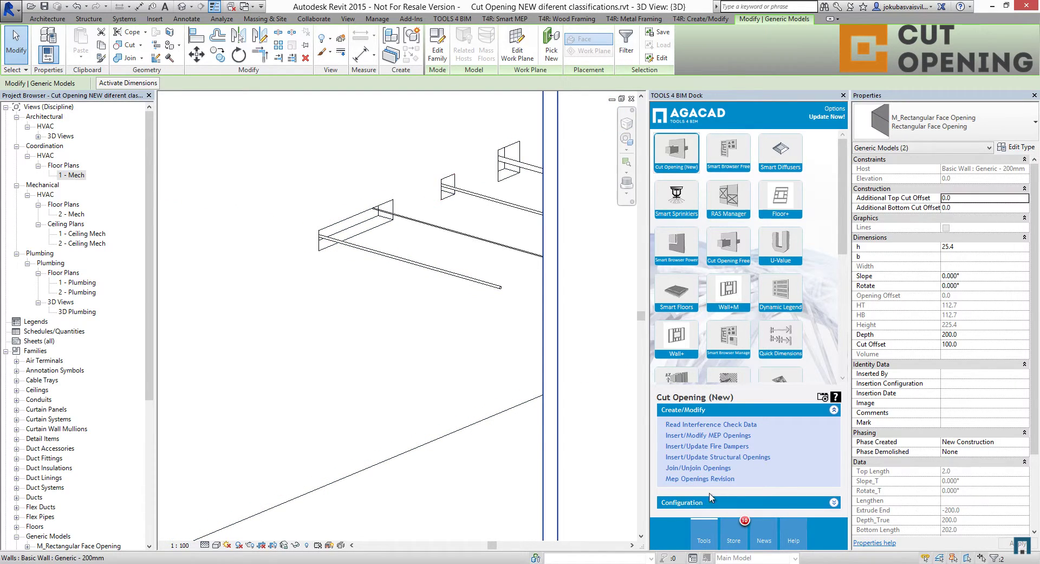
click(689, 478)
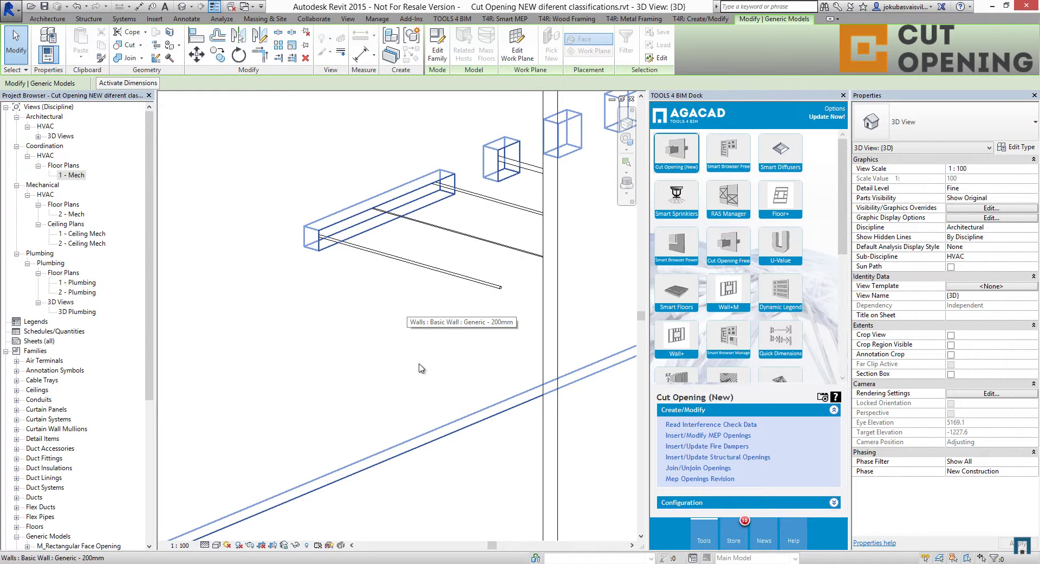
click(369, 211)
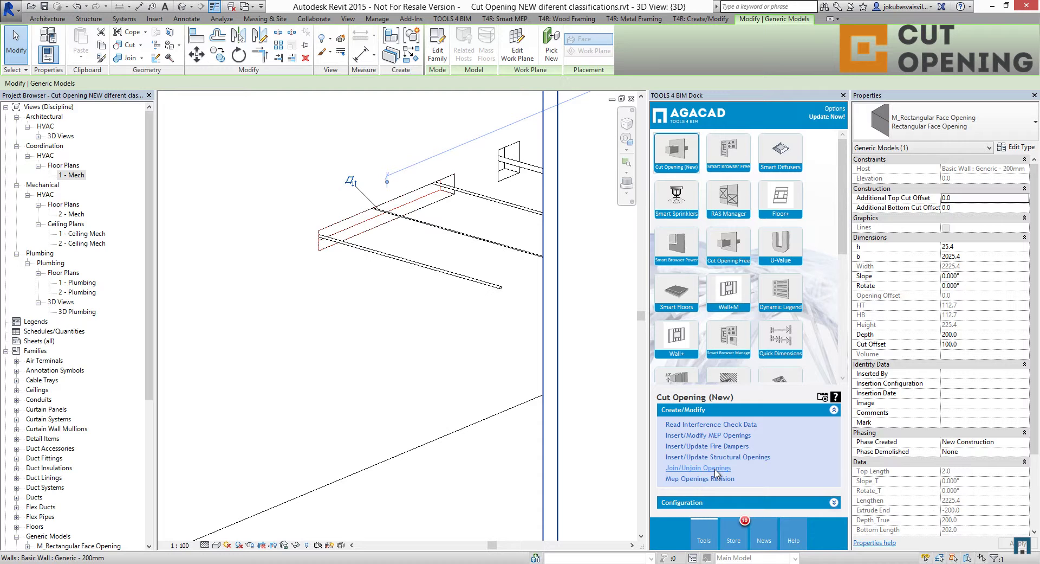
click(715, 470)
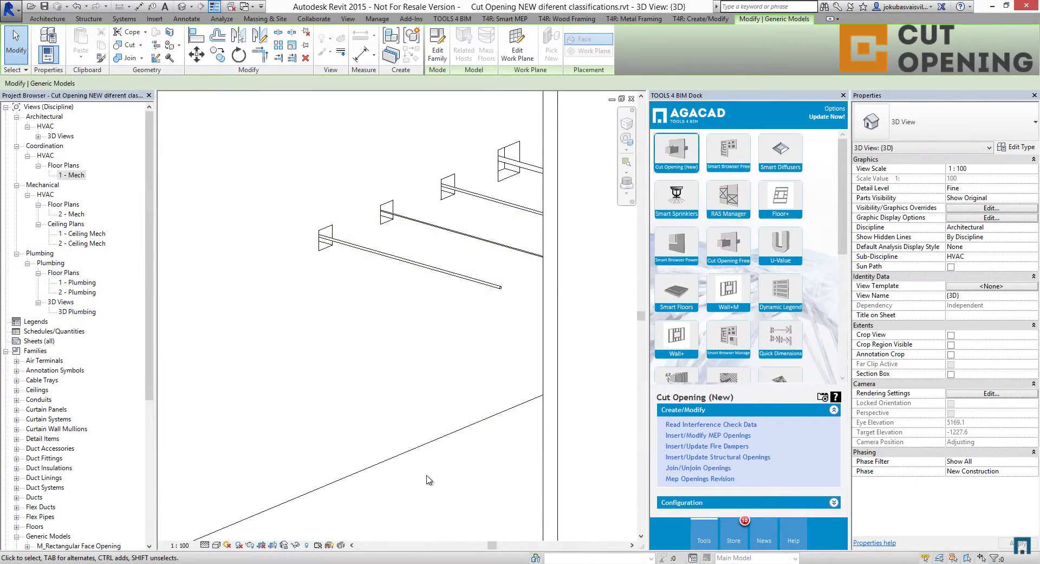
- Zoom out, pan and zoom in on the third wall's rectangular pipe opening in 3D
scroll(429, 479, down, 5)
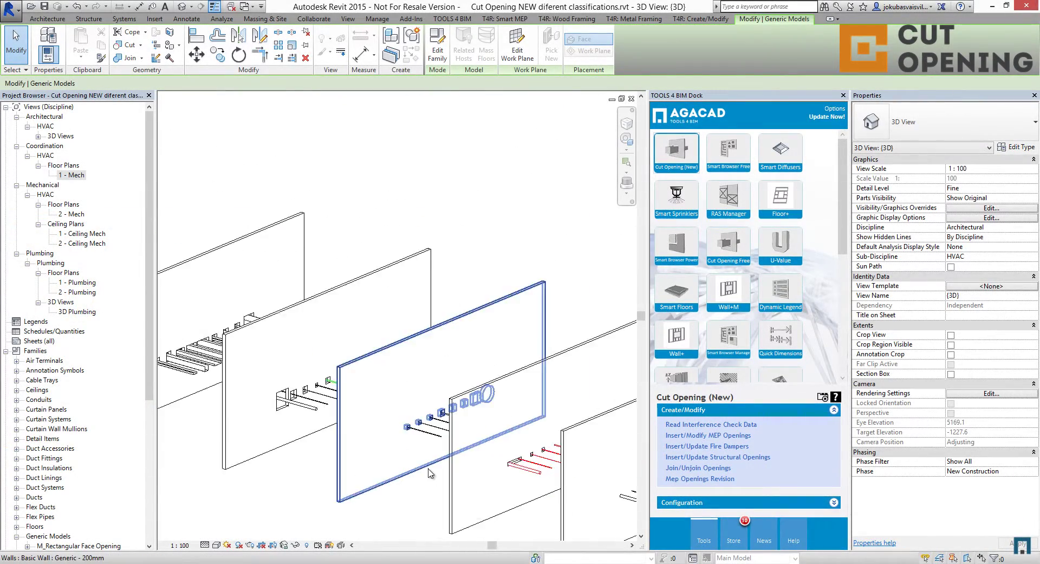
middle_drag(455, 494, 399, 365)
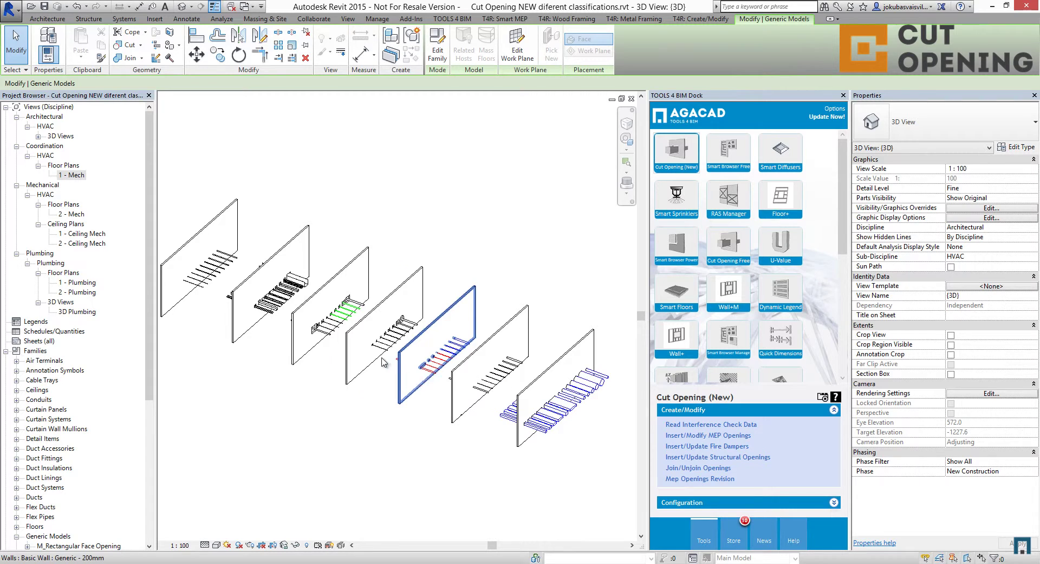
scroll(317, 336, up, 4)
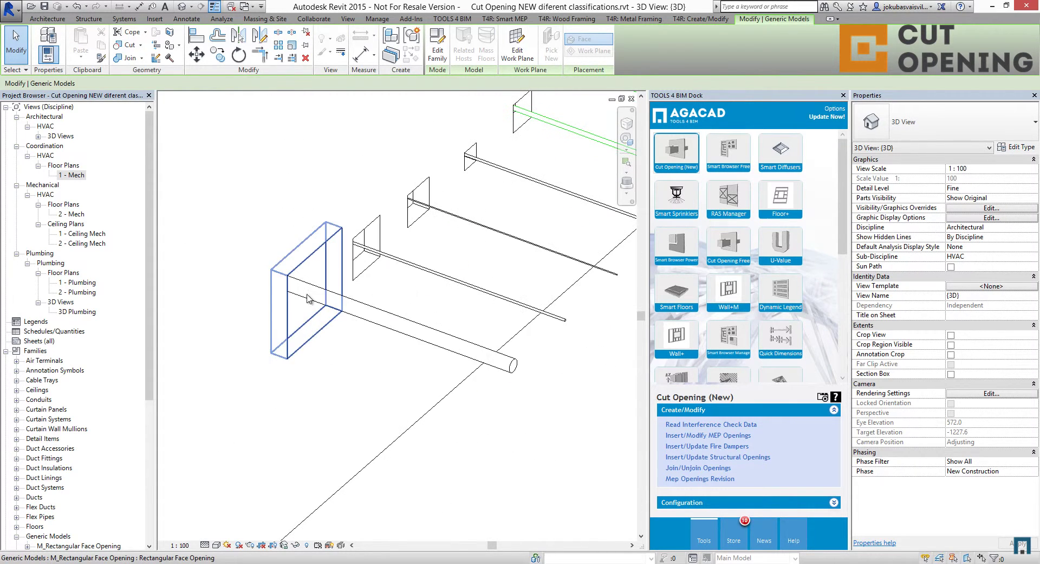
- Give the rectangular pipe opening an Additional Top Cut Offset of 500
click(294, 272)
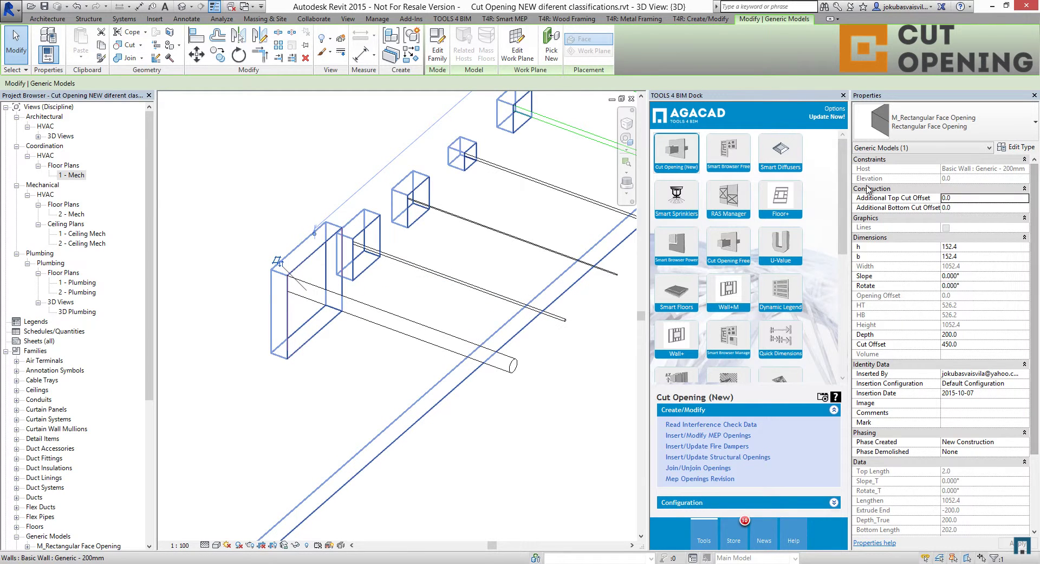
scroll(1038, 485, down, 3)
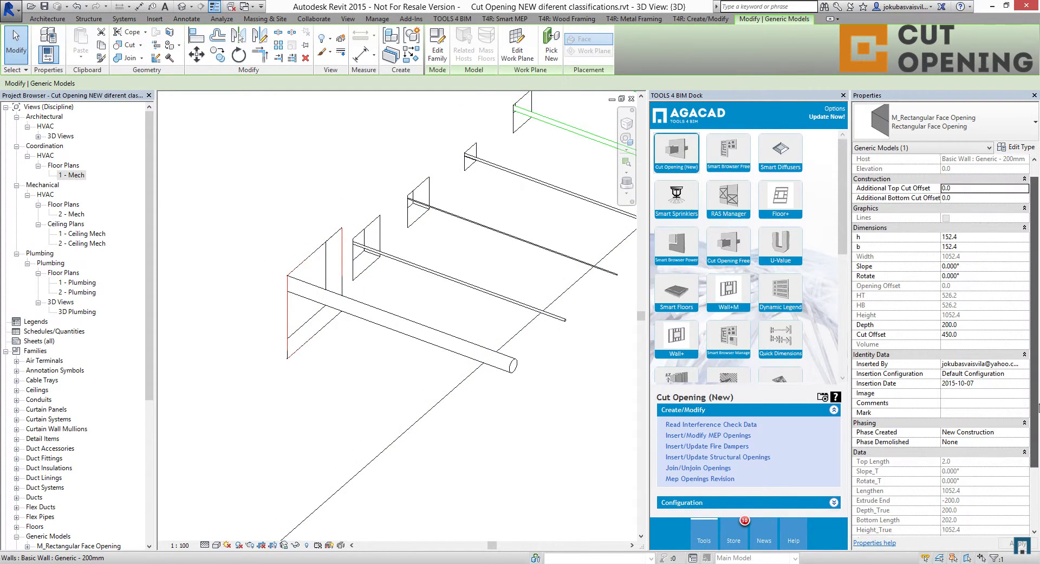
scroll(1037, 505, up, 3)
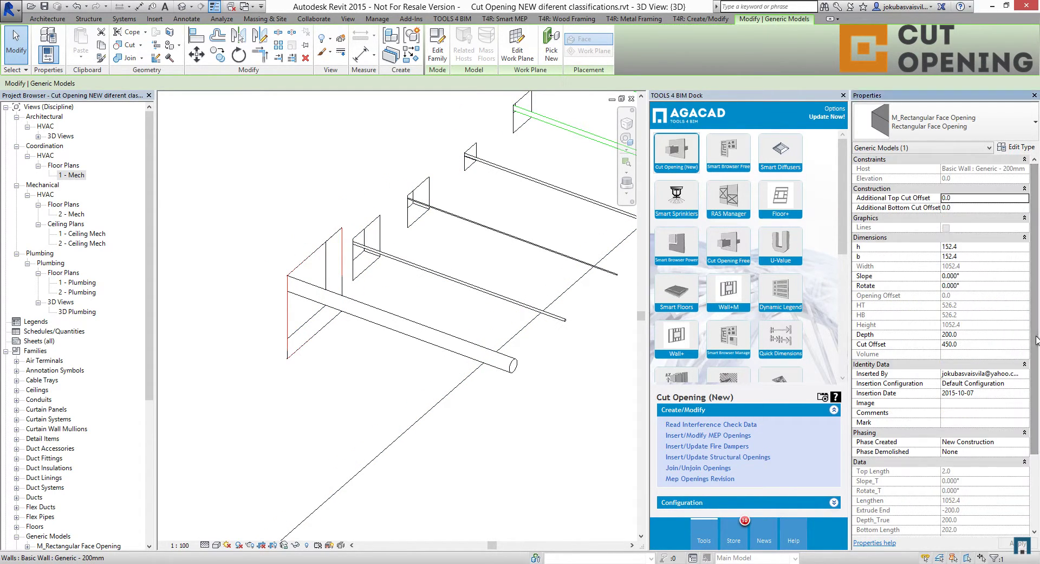
click(970, 197)
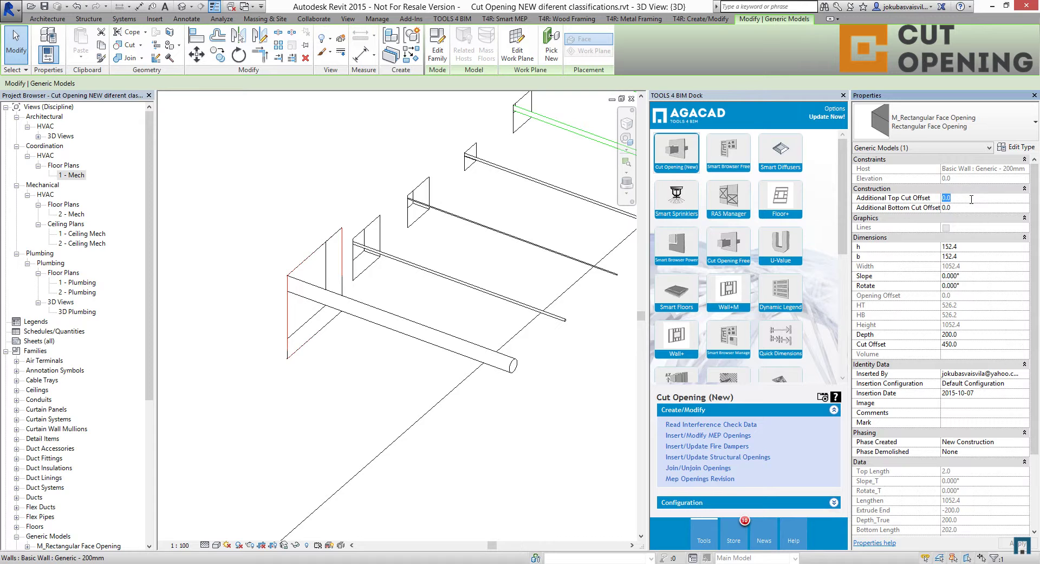
text(500)
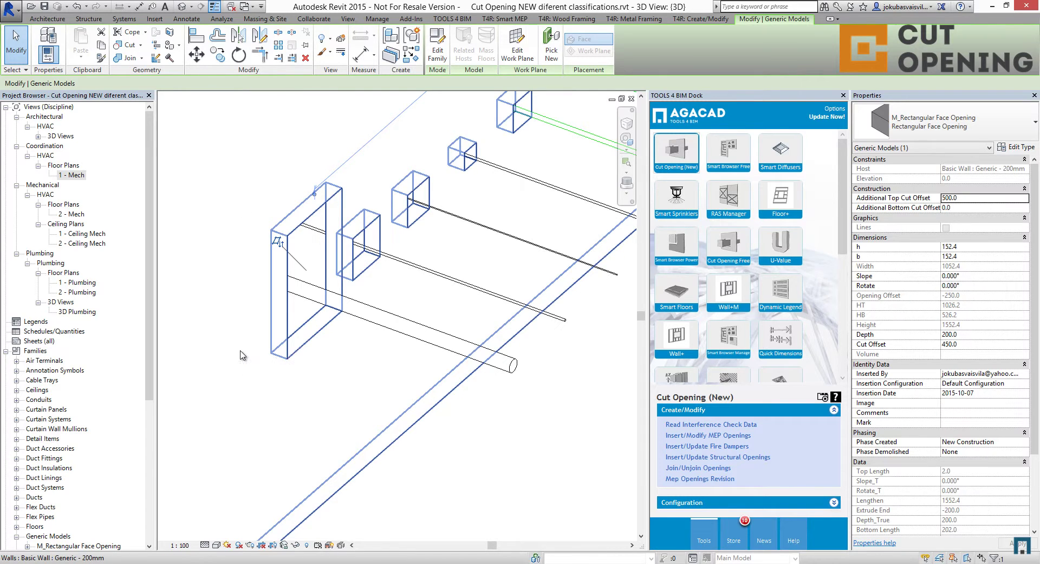
click(968, 248)
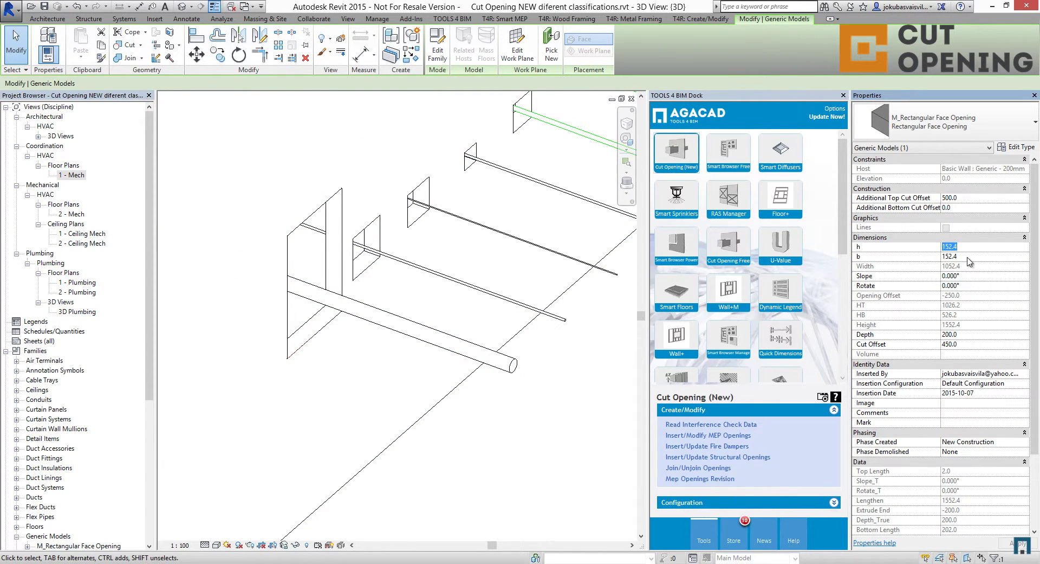
click(968, 258)
click(965, 374)
click(979, 383)
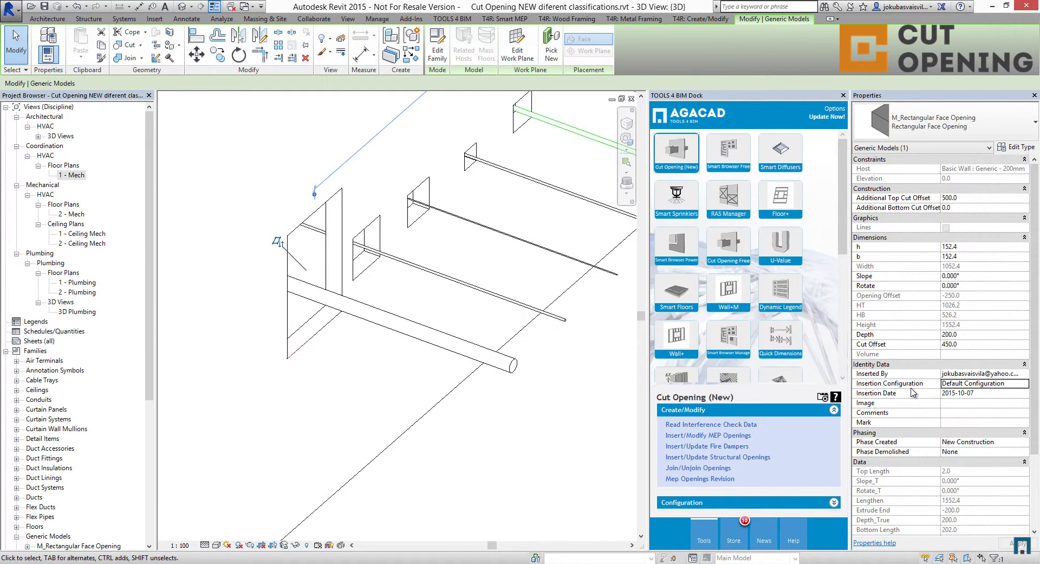
click(982, 393)
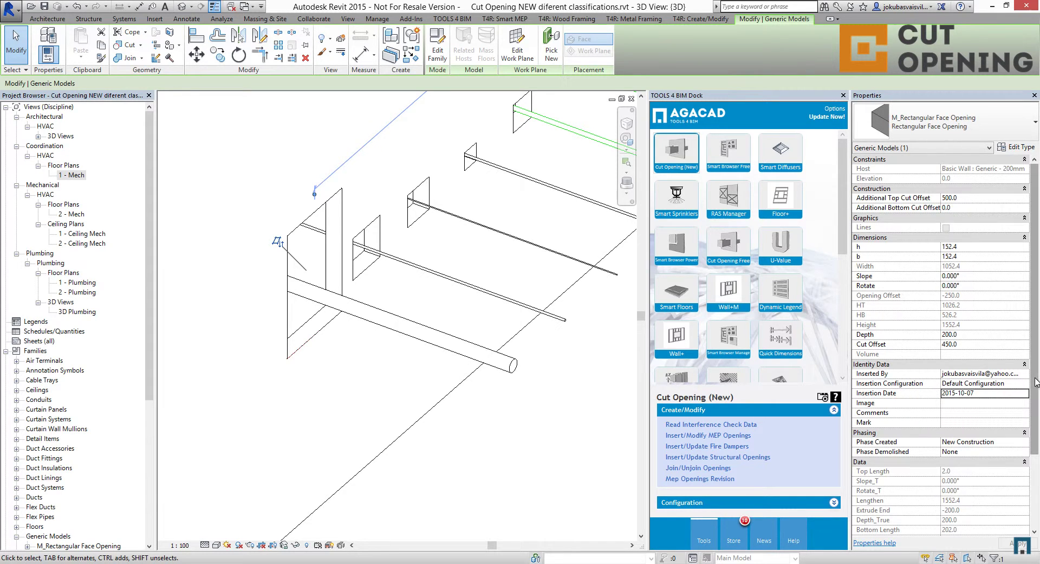
scroll(1036, 383, down, 3)
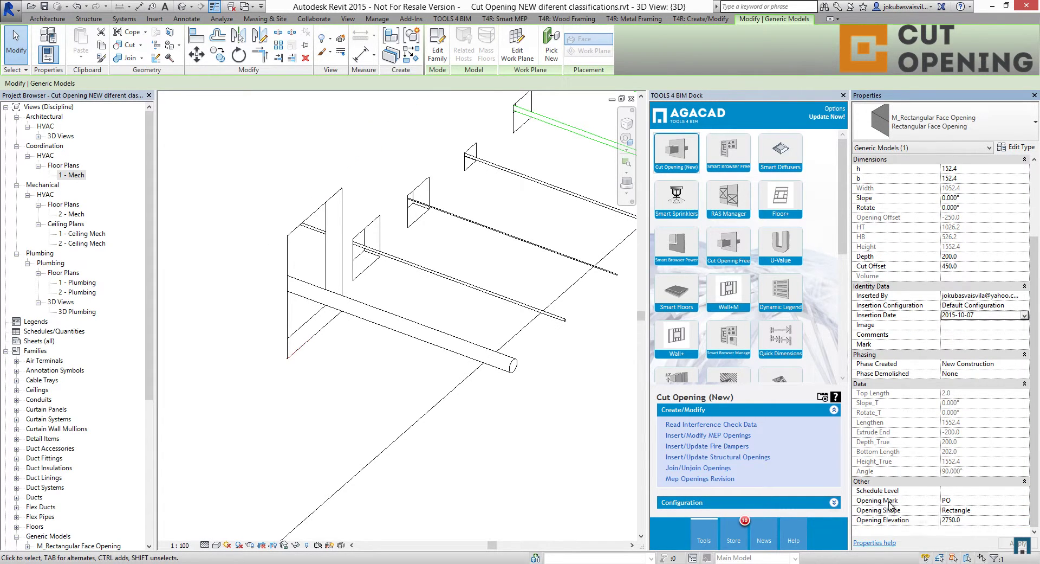
click(948, 498)
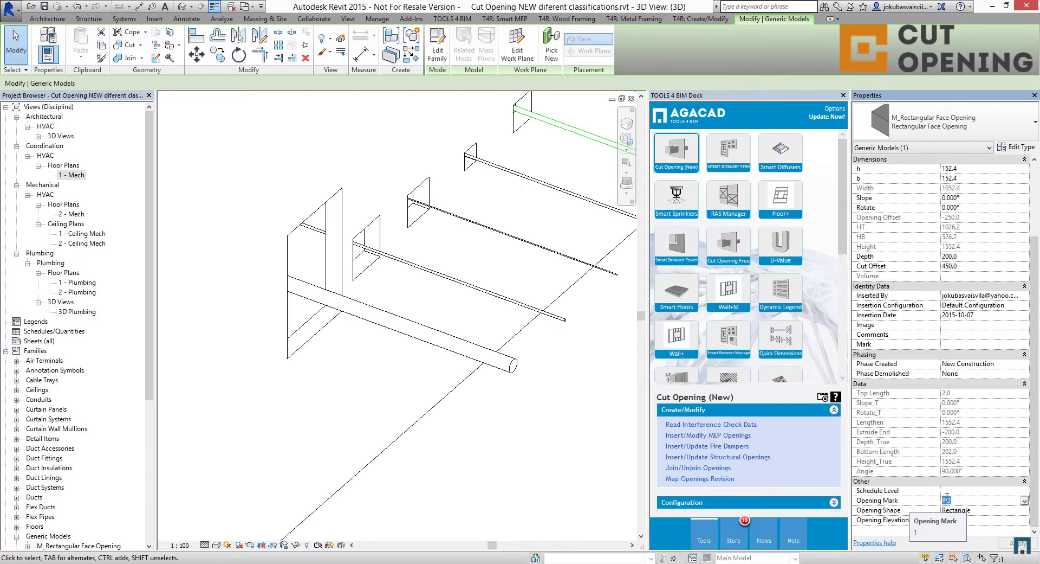
click(495, 362)
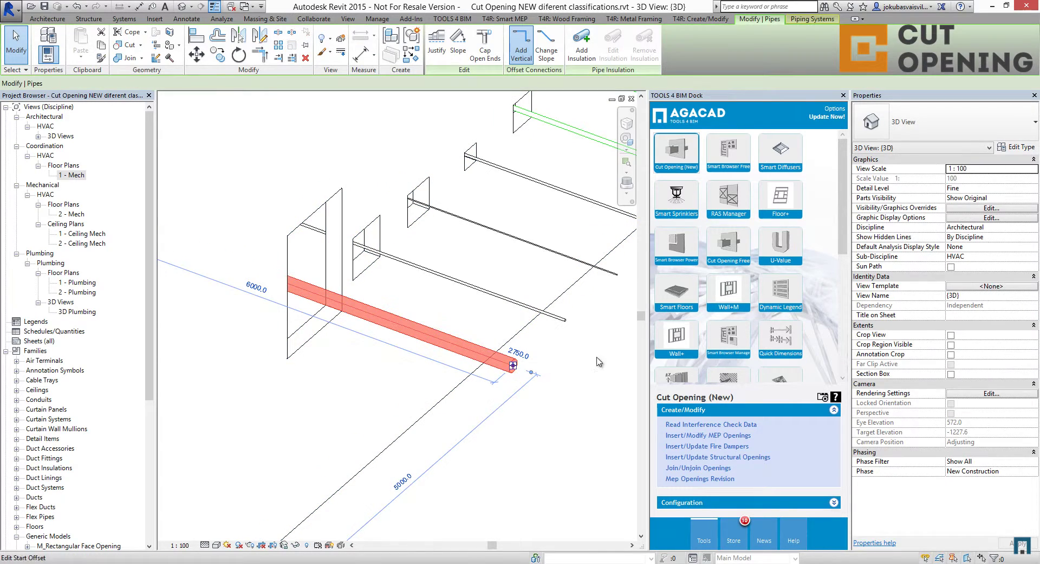
click(957, 258)
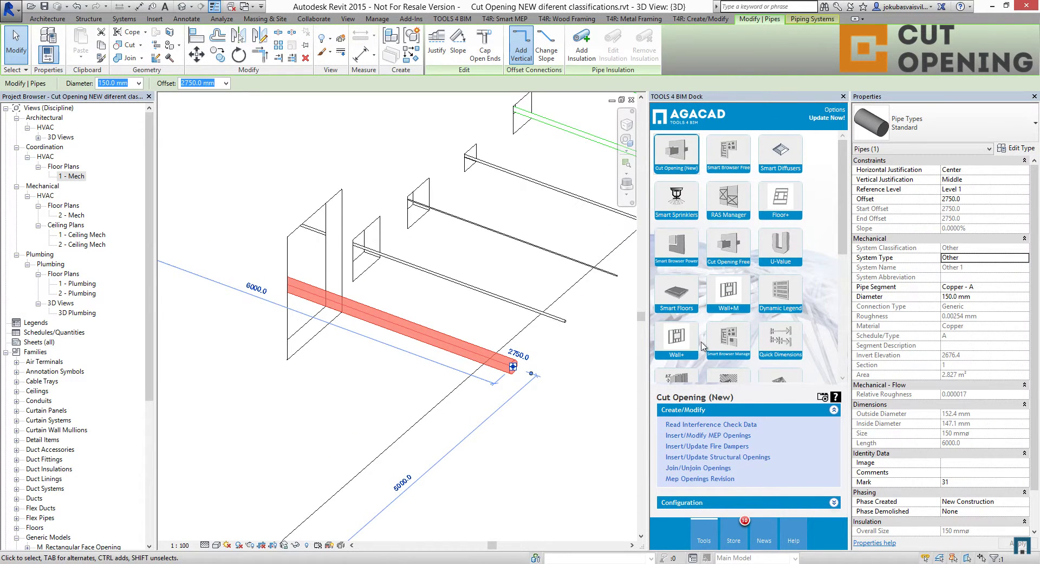
click(595, 416)
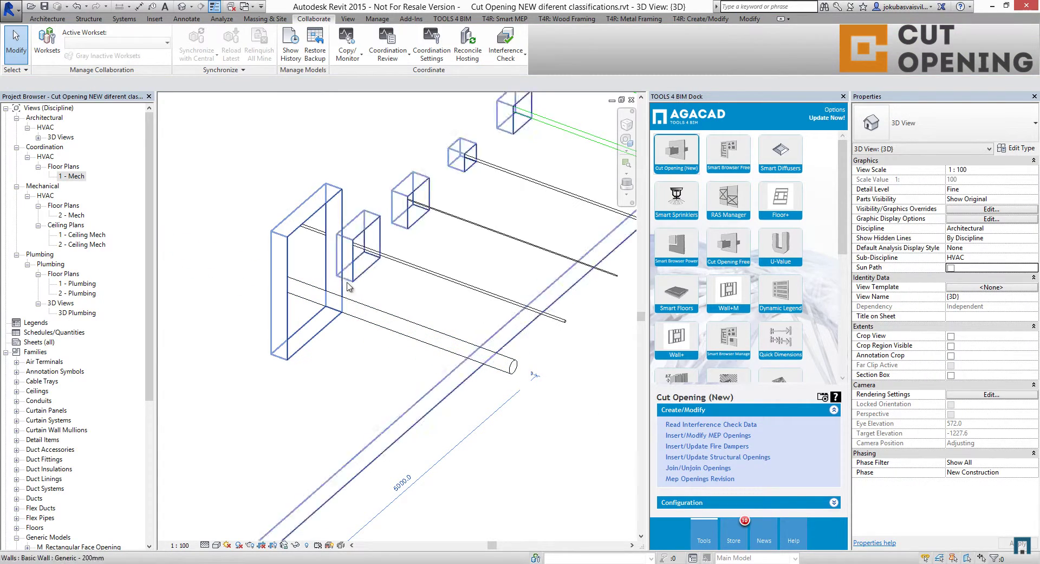
click(335, 233)
key(Escape)
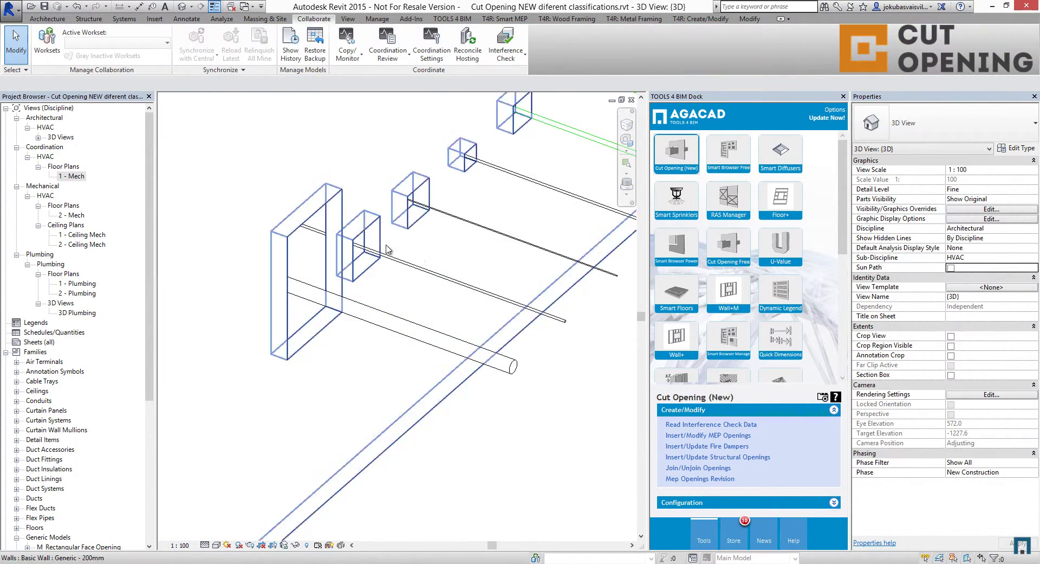
click(337, 222)
scroll(1016, 499, down, 5)
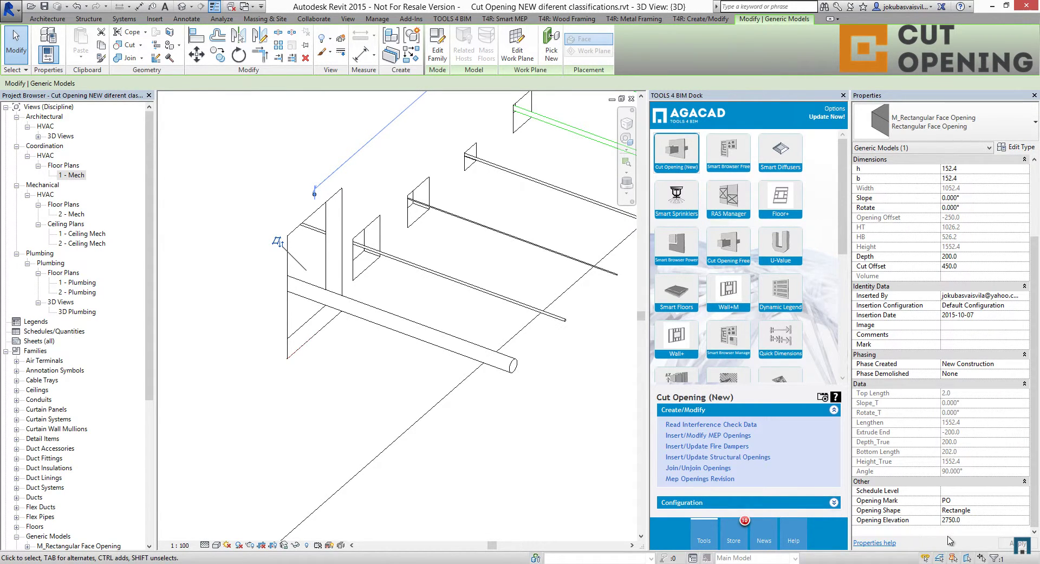
click(972, 521)
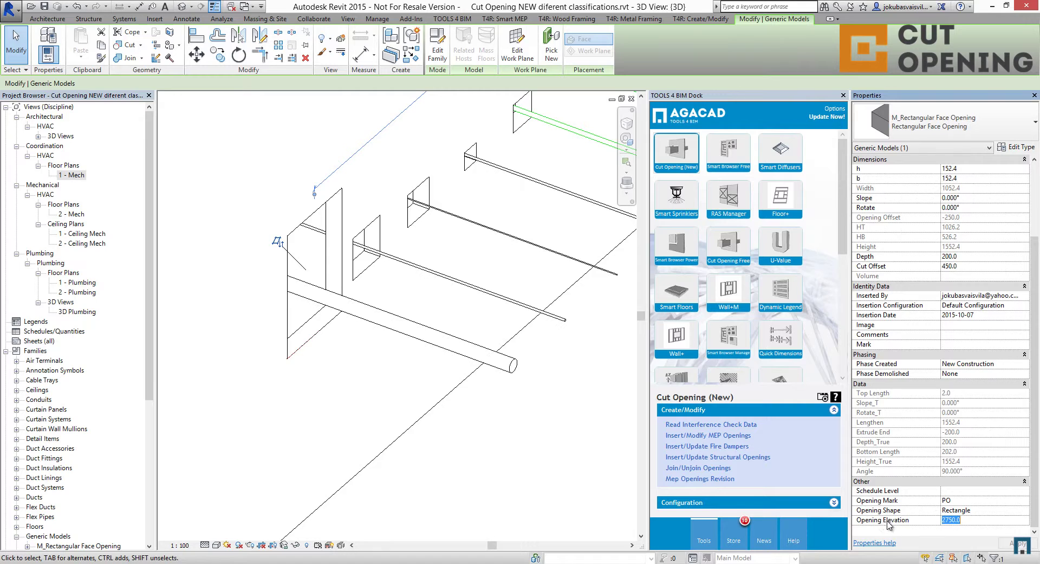